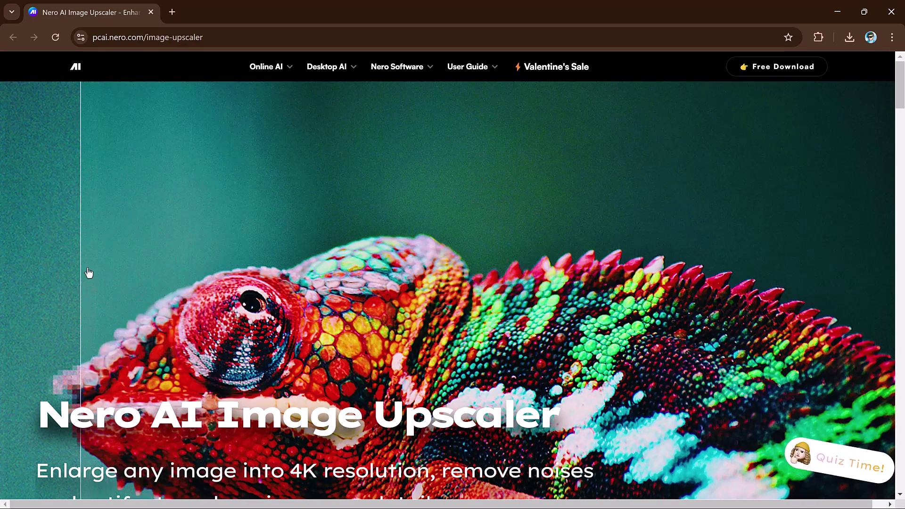
drag(899, 87, 901, 110)
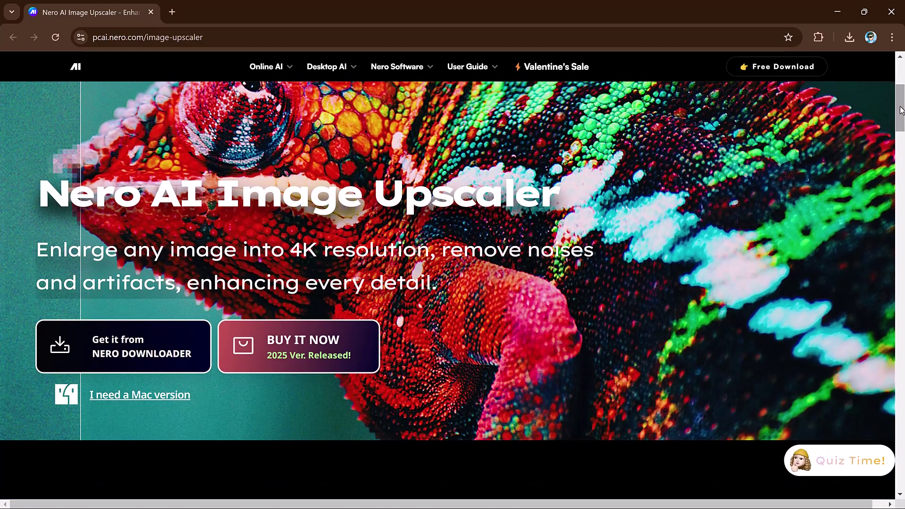
drag(900, 109, 902, 152)
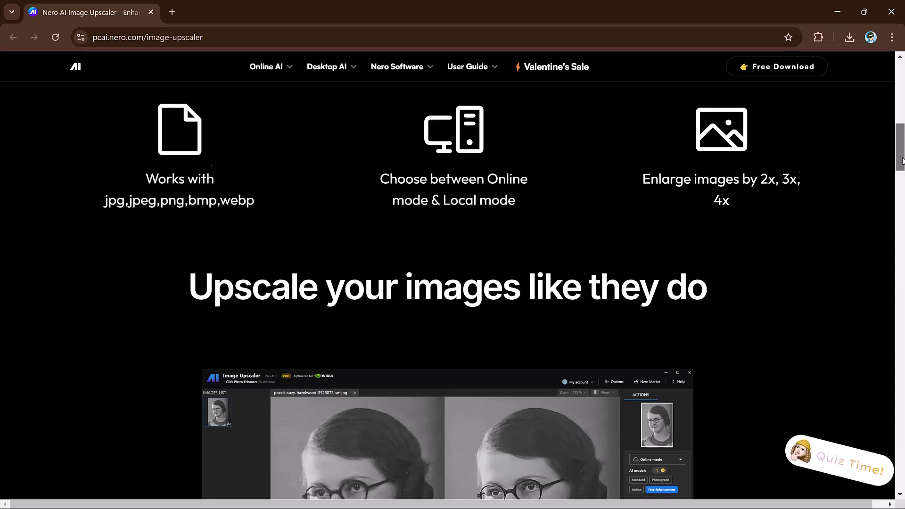
drag(902, 149, 902, 214)
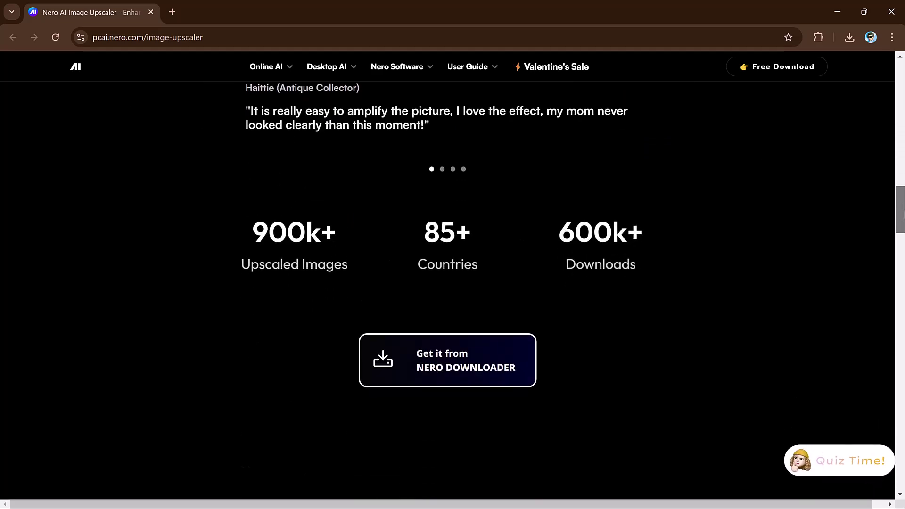
Step through the testimonial carousel dots to the last customer quote.
click(443, 170)
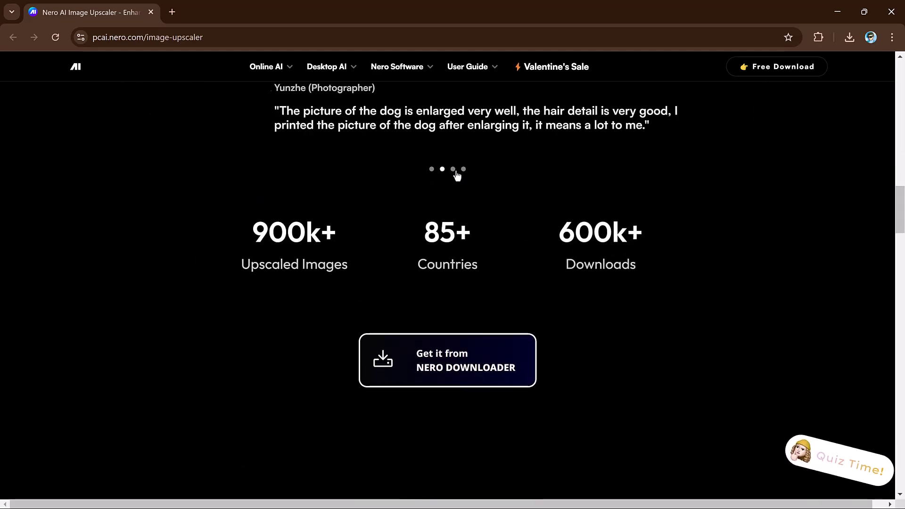
click(454, 172)
click(464, 171)
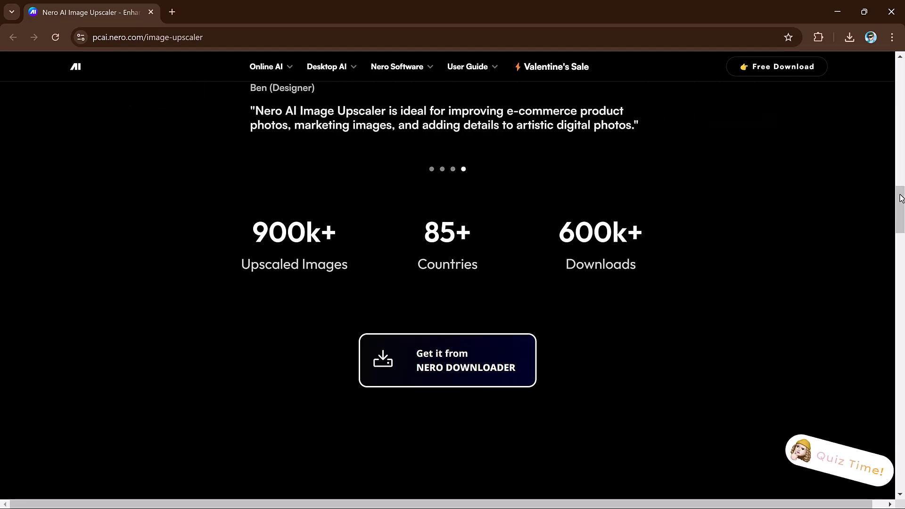
drag(902, 198, 902, 235)
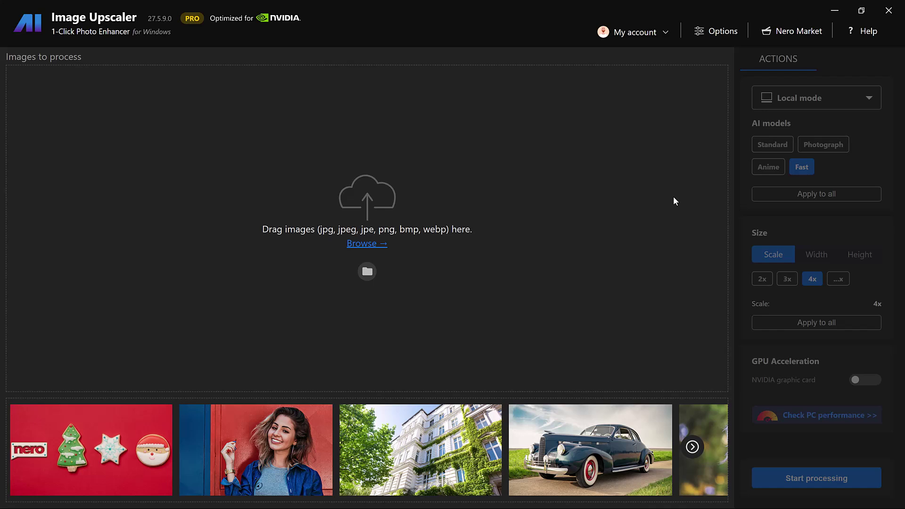
Load the wedding couple sample and switch to the Standard model at 4x (2560 x 1436).
click(692, 447)
click(692, 447)
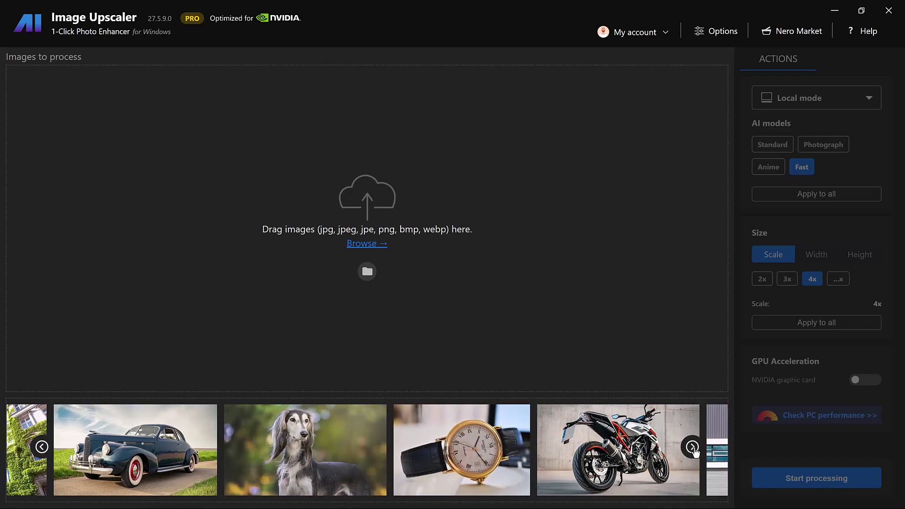
click(691, 447)
click(692, 447)
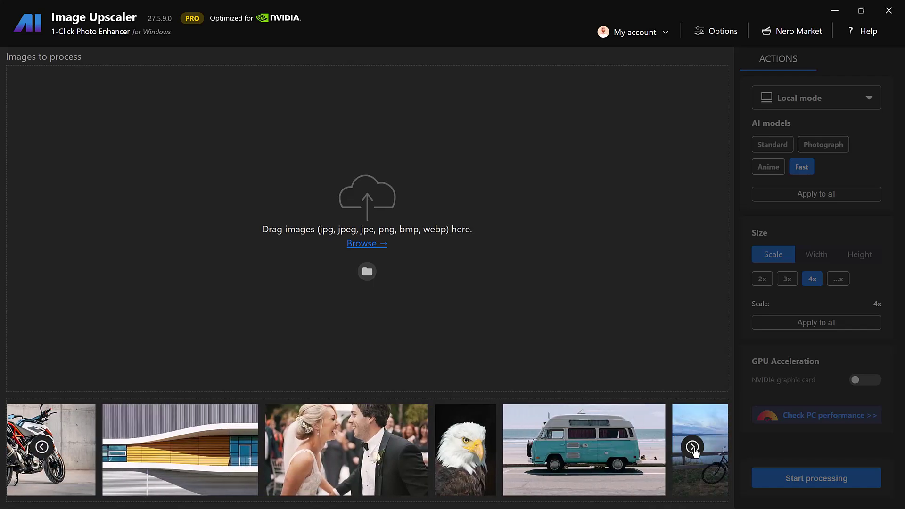
click(695, 449)
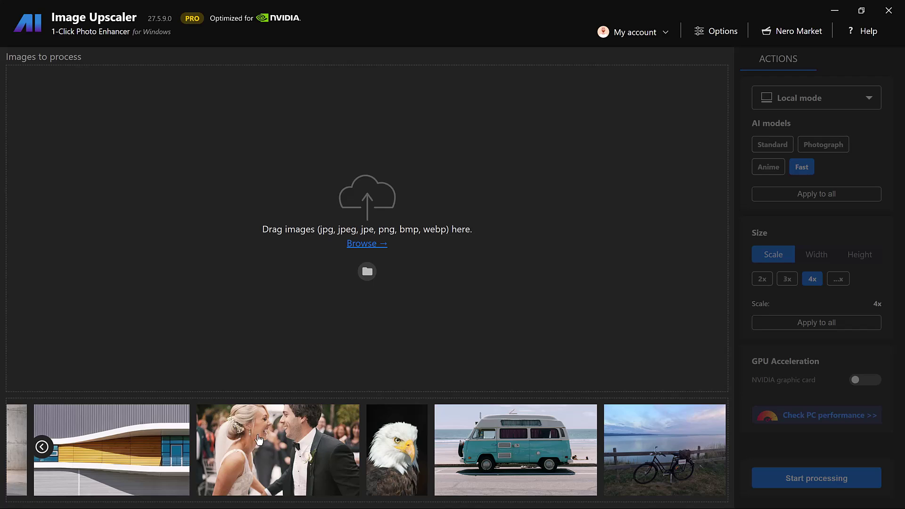
click(278, 476)
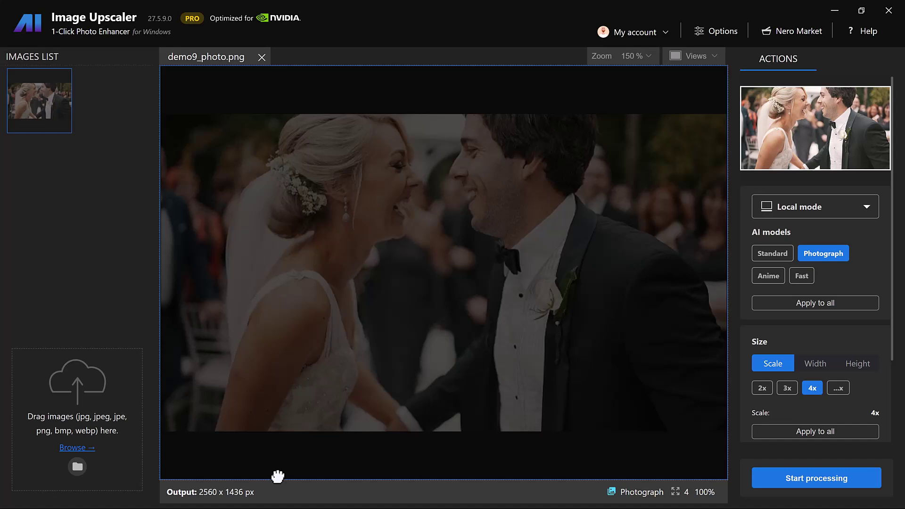
mouse_move(823, 253)
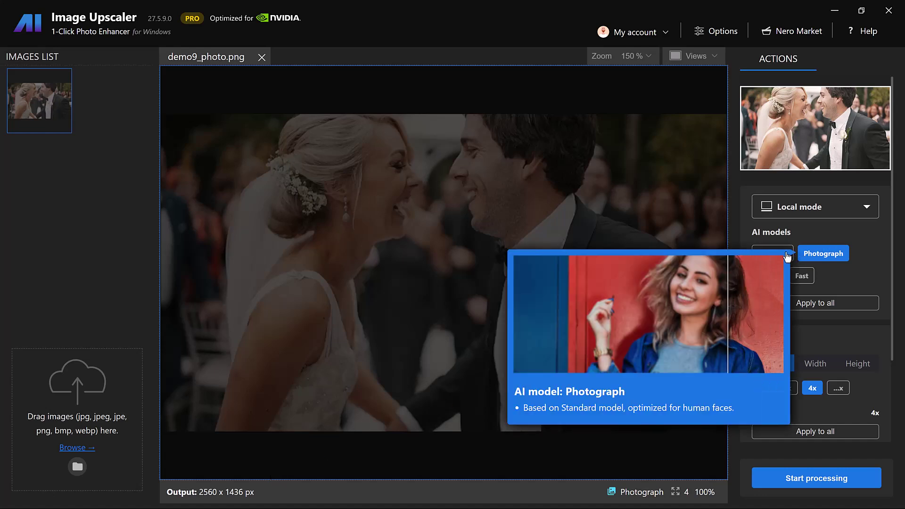
click(764, 255)
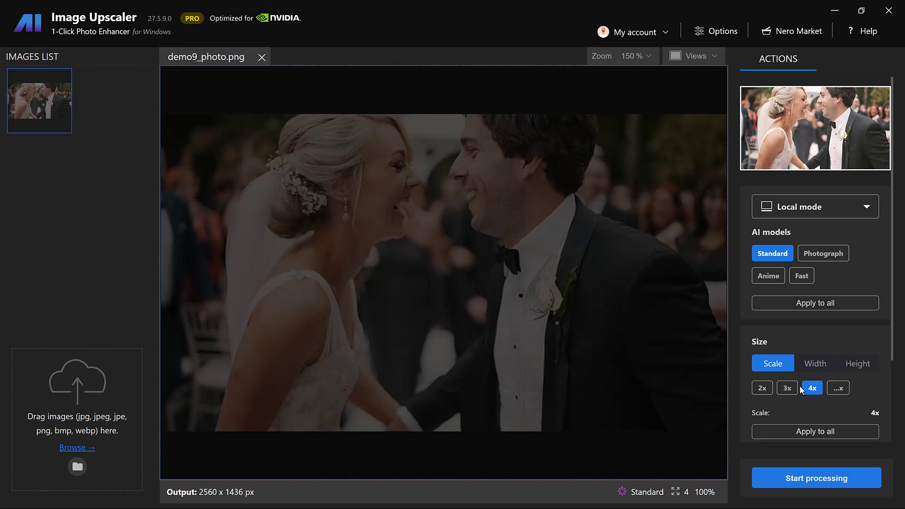
scroll(813, 323, down, 2)
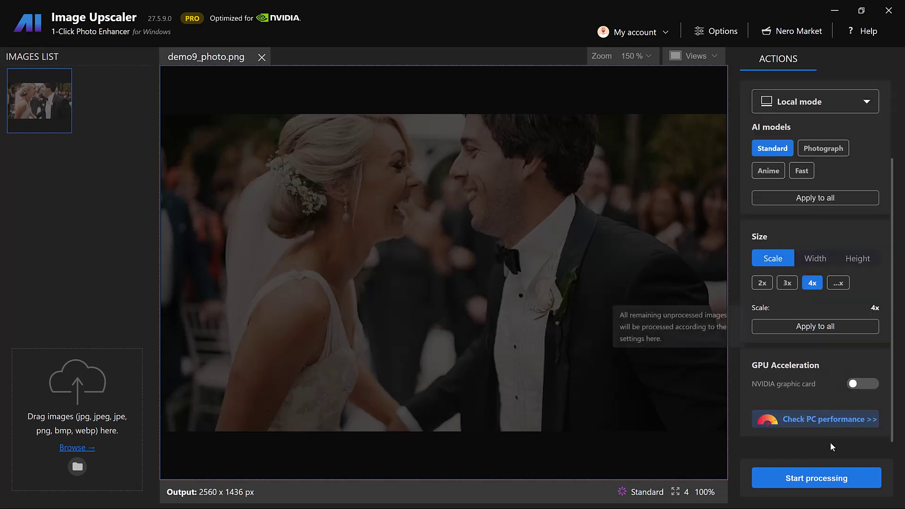
Start upscaling the wedding photo with the Standard model at 4x.
click(836, 480)
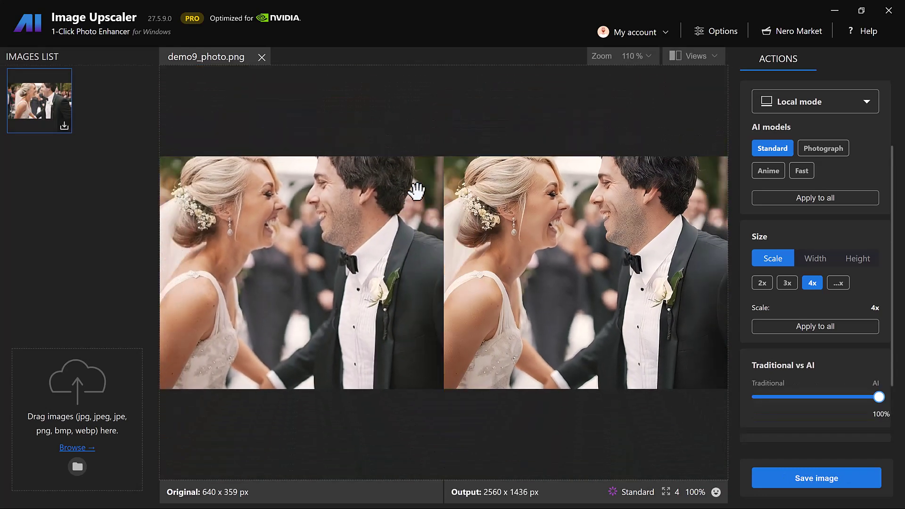
scroll(416, 190, down, 3)
scroll(416, 190, down, 3)
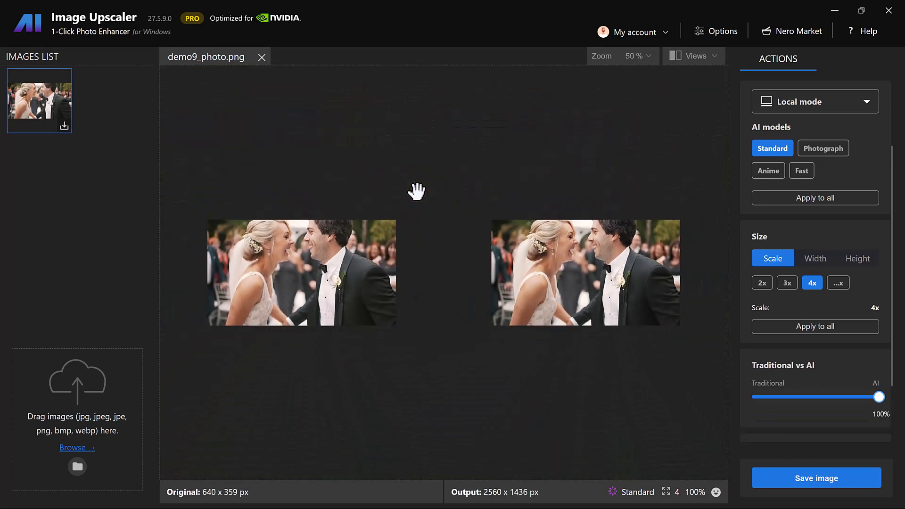
scroll(415, 191, up, 3)
scroll(415, 190, up, 3)
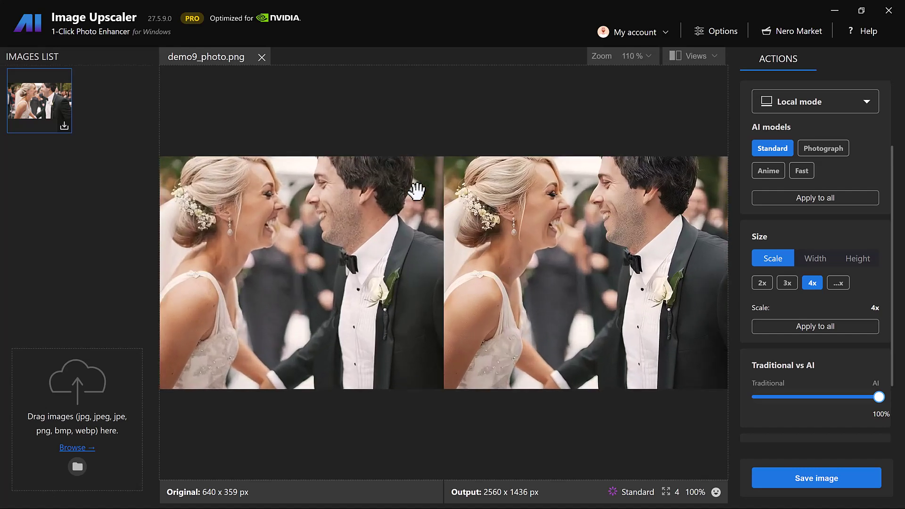
scroll(416, 190, down, 2)
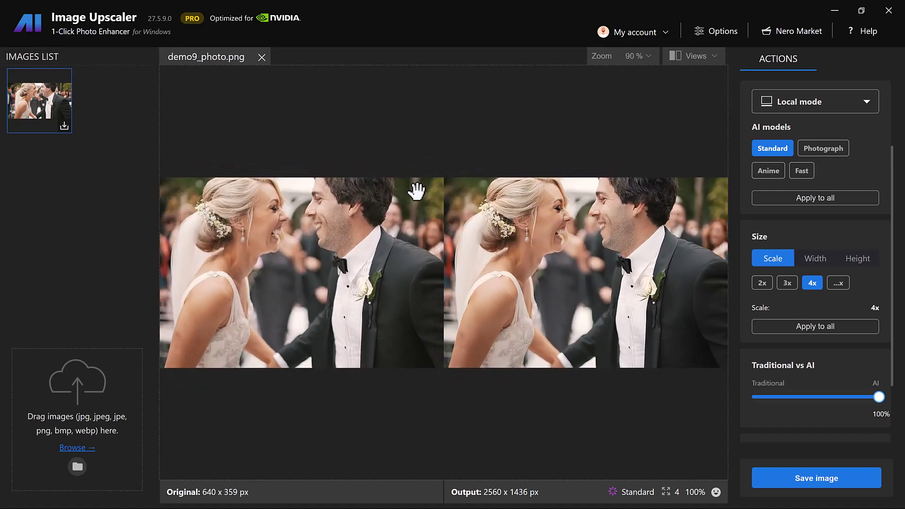
scroll(416, 190, down, 2)
scroll(416, 190, up, 2)
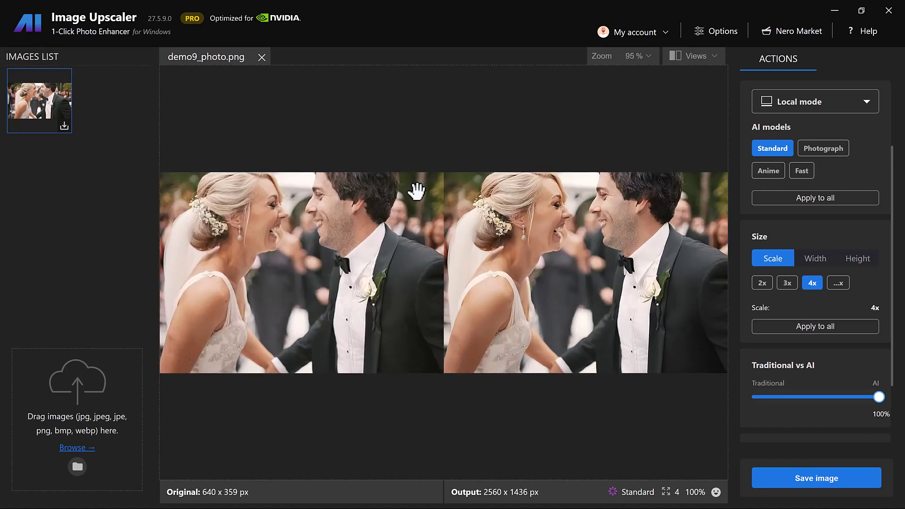
scroll(416, 190, down, 2)
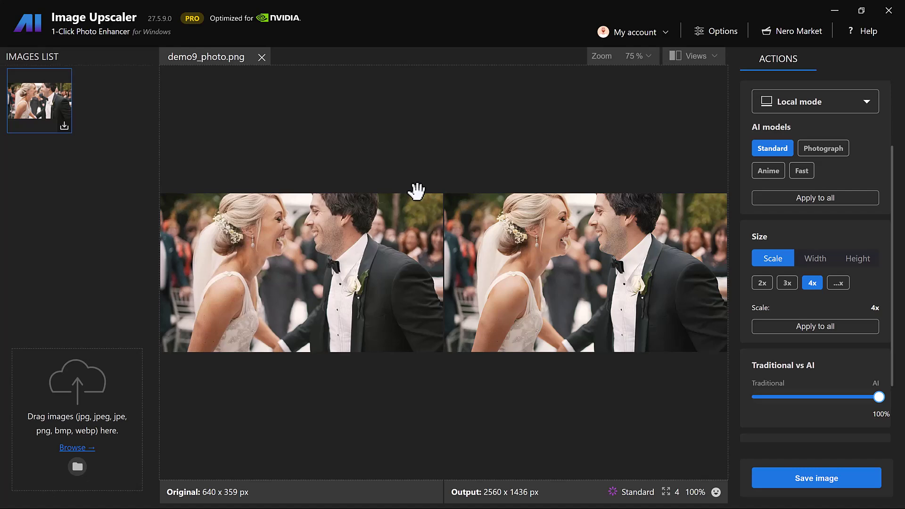
scroll(367, 203, down, 1)
scroll(368, 202, down, 1)
scroll(367, 204, up, 2)
scroll(367, 206, up, 3)
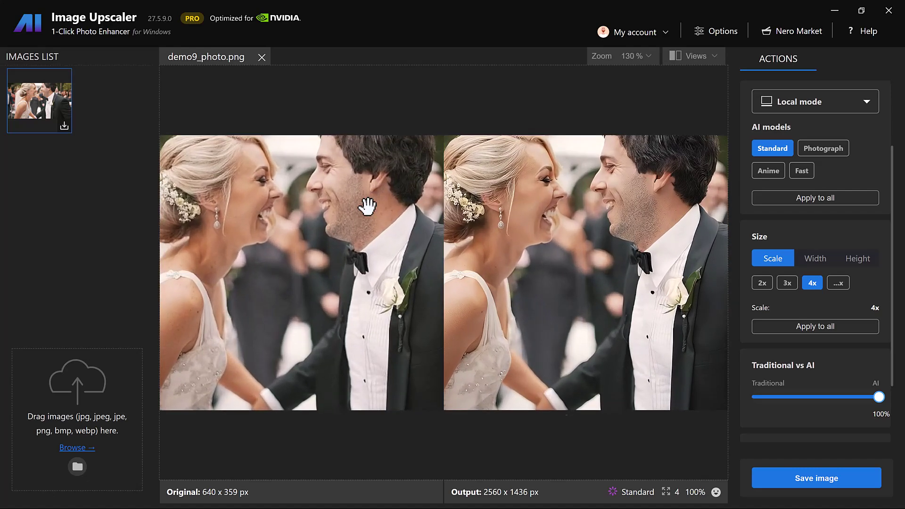
scroll(367, 205, up, 1)
scroll(367, 206, up, 2)
scroll(367, 206, down, 1)
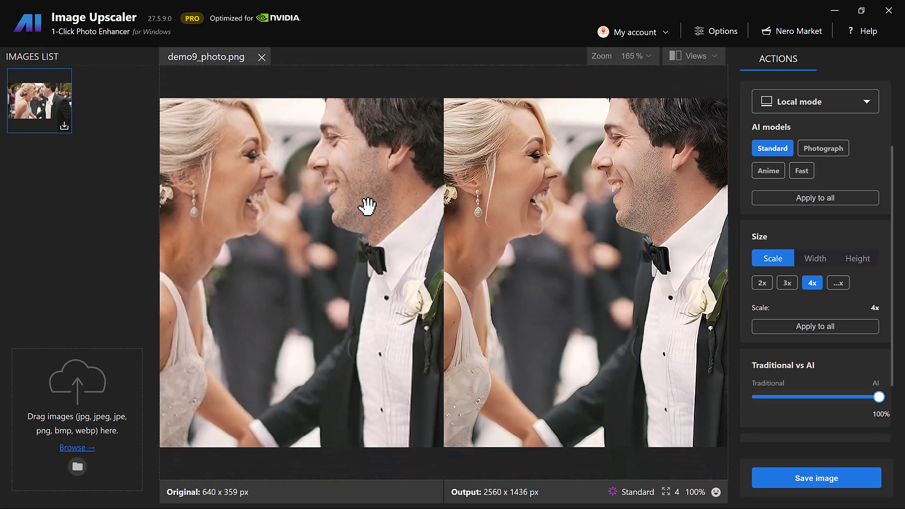
scroll(367, 206, down, 1)
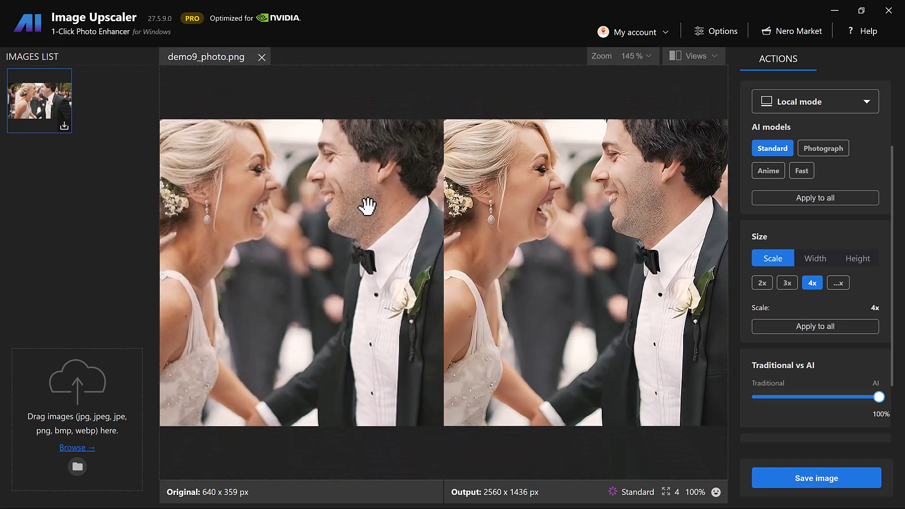
scroll(367, 205, down, 1)
scroll(367, 205, down, 1)
scroll(367, 206, down, 3)
scroll(367, 206, up, 1)
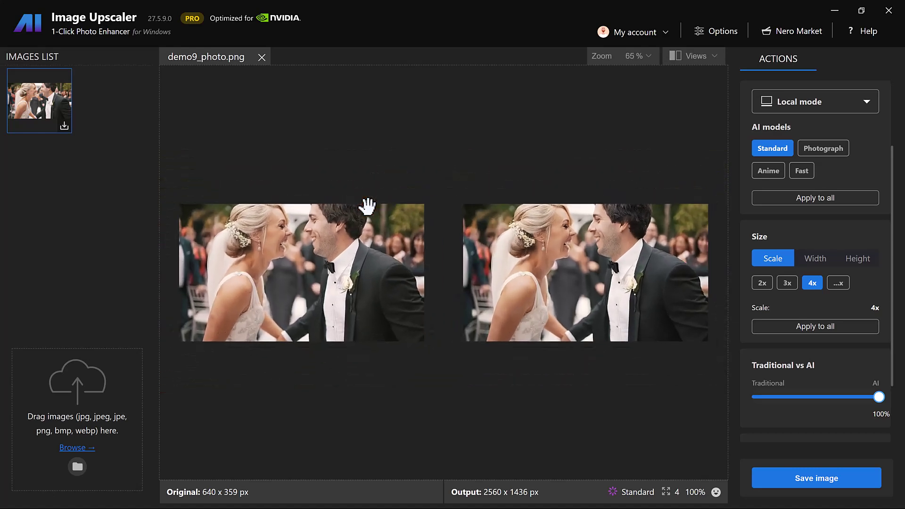
scroll(367, 206, up, 3)
scroll(367, 206, up, 1)
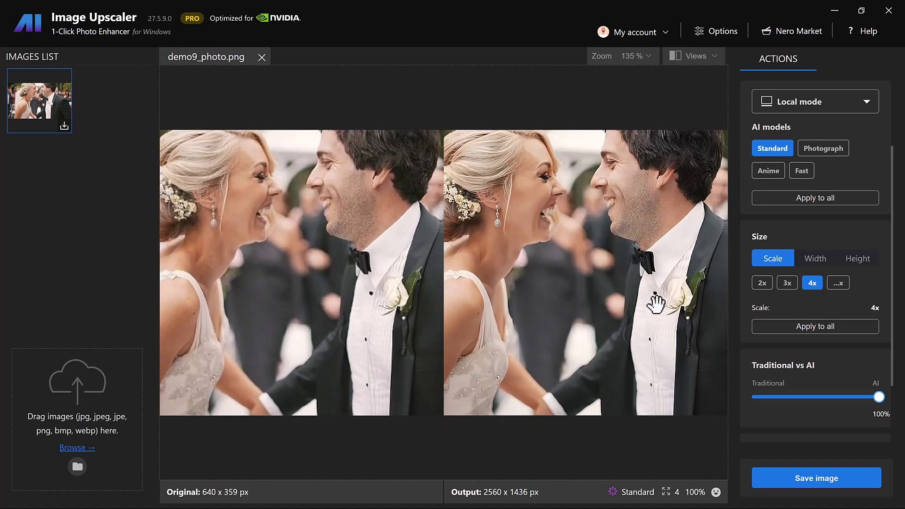
Open the save settings and save the upscaled wedding photo.
click(799, 476)
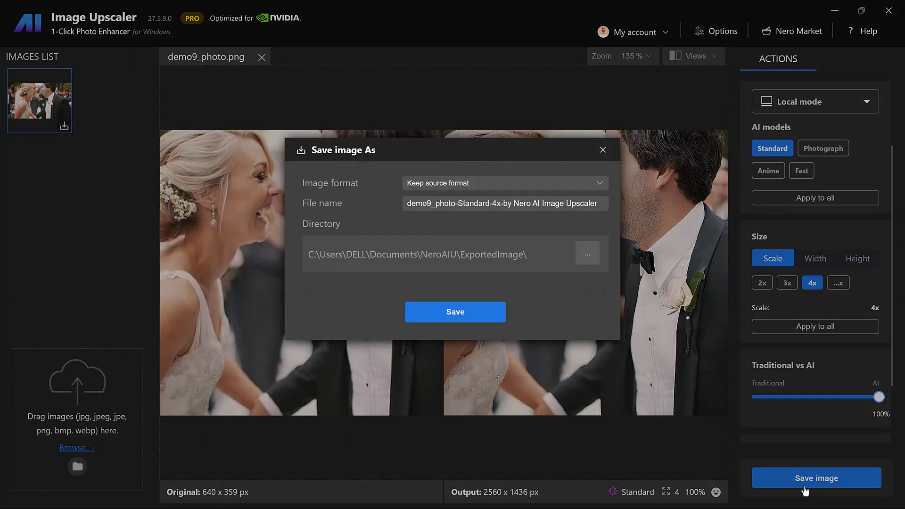
click(463, 322)
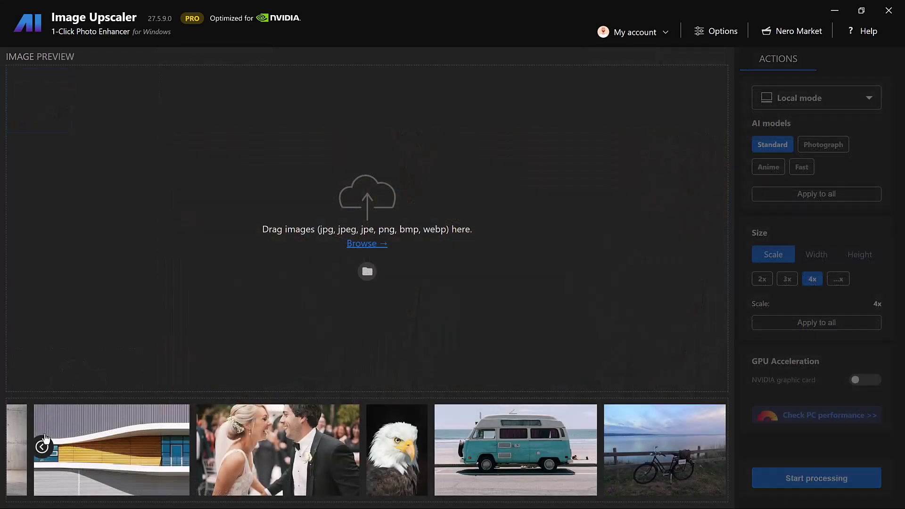
Open the ivy-covered building sample photo from the sample strip.
click(42, 445)
click(42, 444)
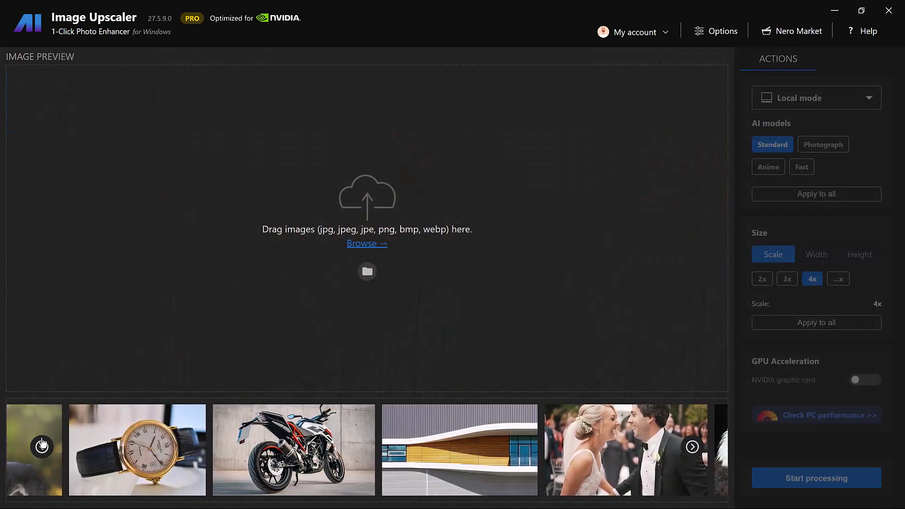
click(42, 445)
click(42, 445)
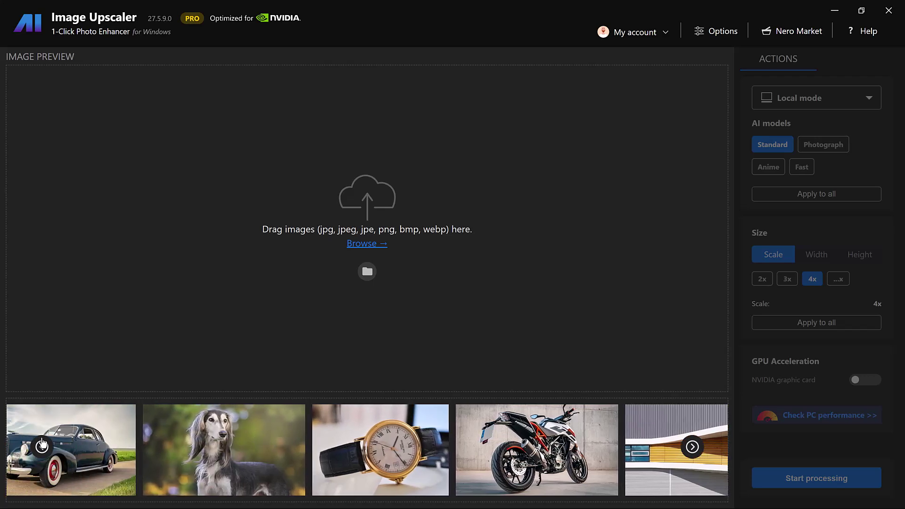
click(42, 444)
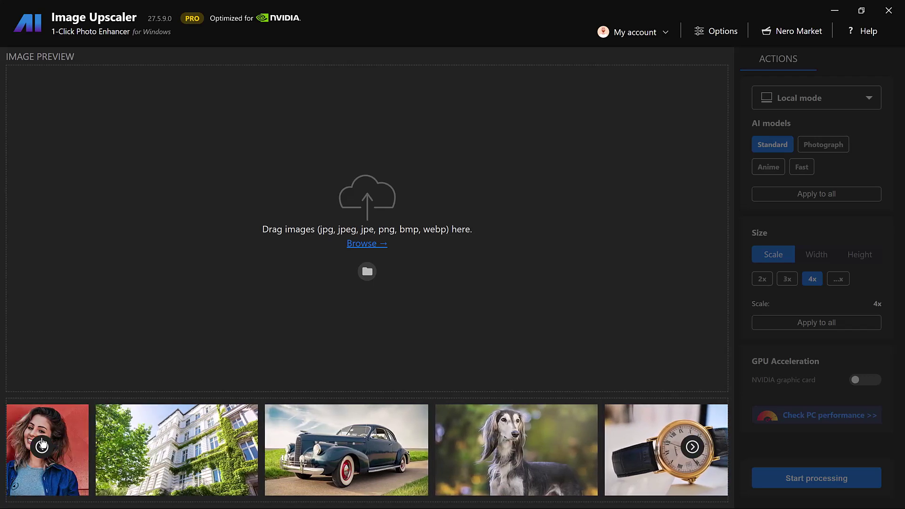
click(42, 444)
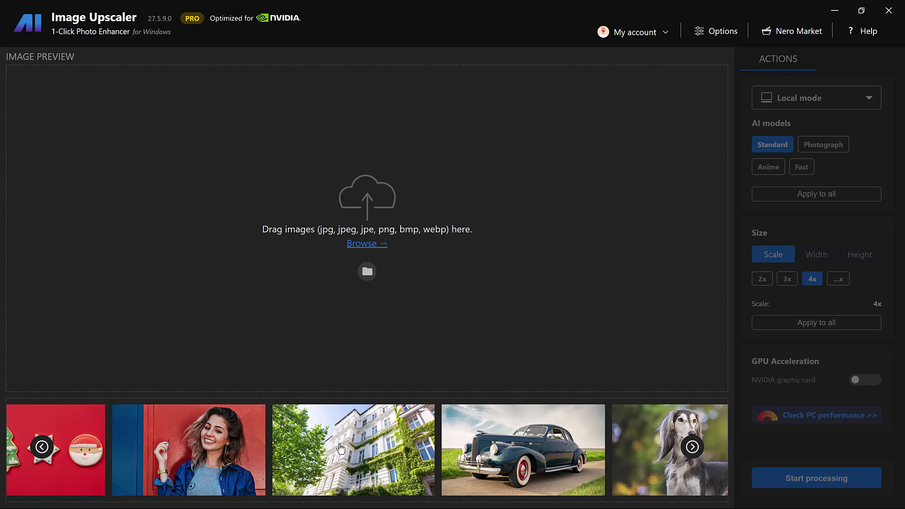
click(340, 449)
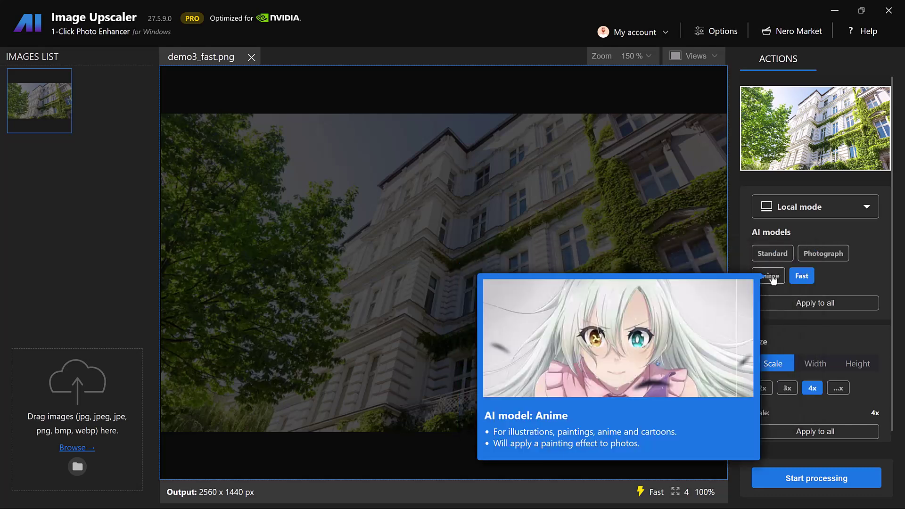
Keep the scale at 4x (2560 x 1440) and start Fast-model upscaling.
click(827, 365)
click(780, 370)
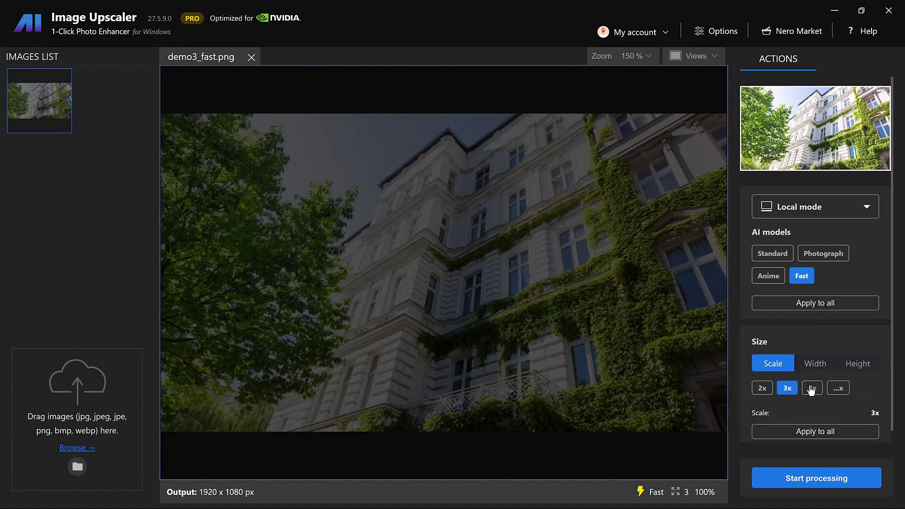
scroll(814, 423, down, 1)
click(819, 490)
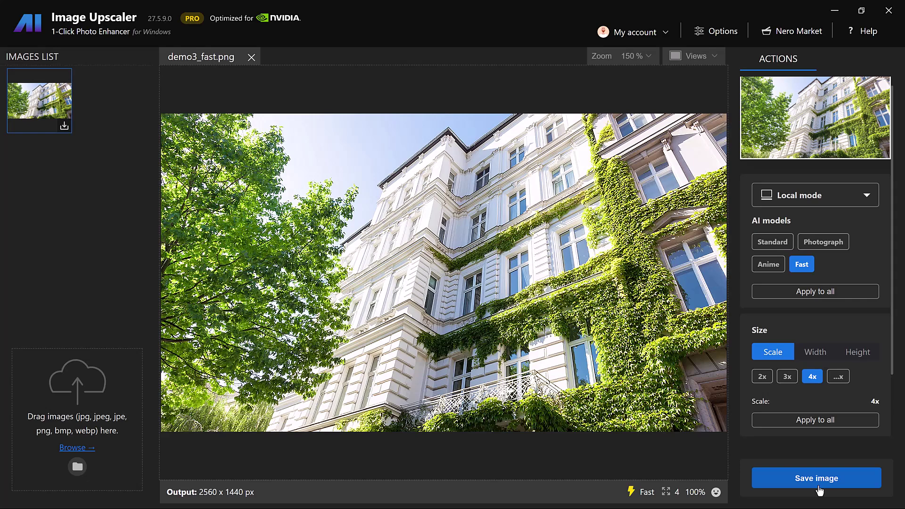
scroll(808, 94, up, 3)
Magnify the building's lower-left foliage, pan to its right-side facade, and show zoom presets.
drag(809, 94, 755, 164)
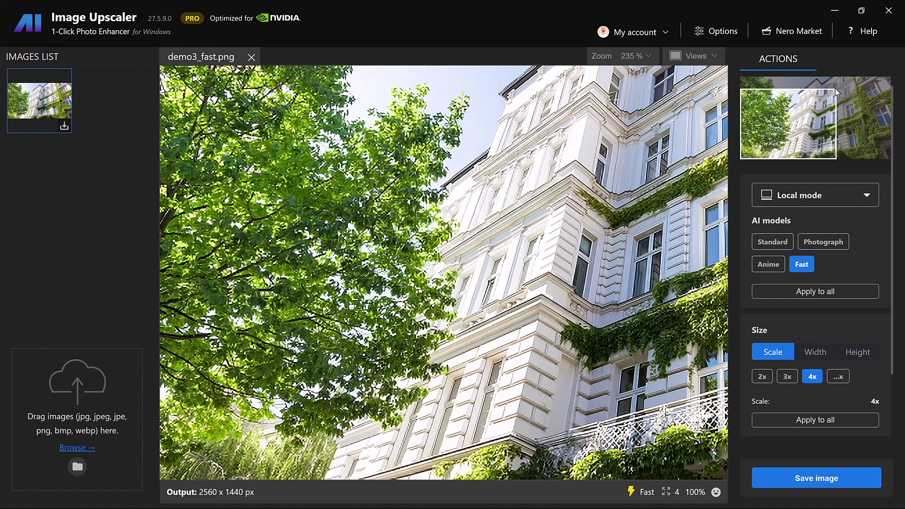
scroll(672, 247, up, 2)
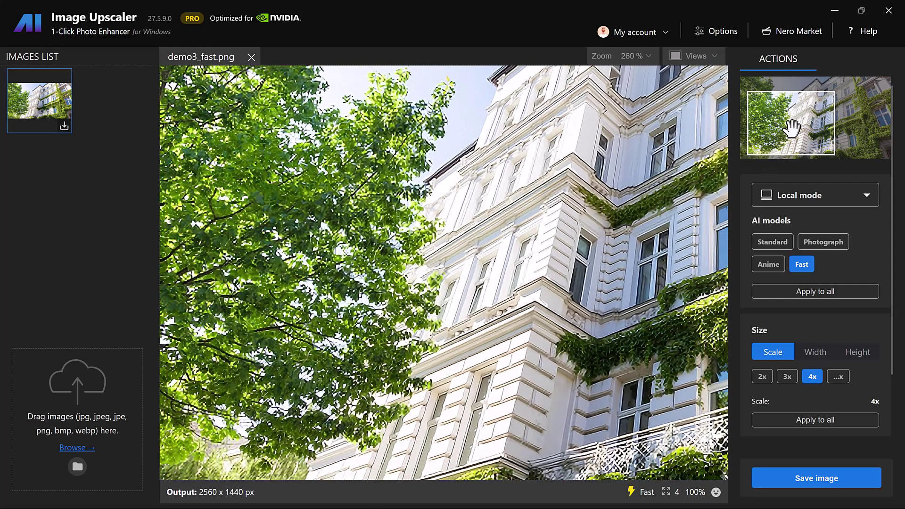
mouse_move(791, 131)
mouse_down()
mouse_move(782, 136)
mouse_move(757, 96)
mouse_move(825, 98)
mouse_move(815, 98)
mouse_up()
mouse_move(812, 98)
mouse_down()
mouse_move(857, 96)
mouse_move(794, 97)
mouse_up()
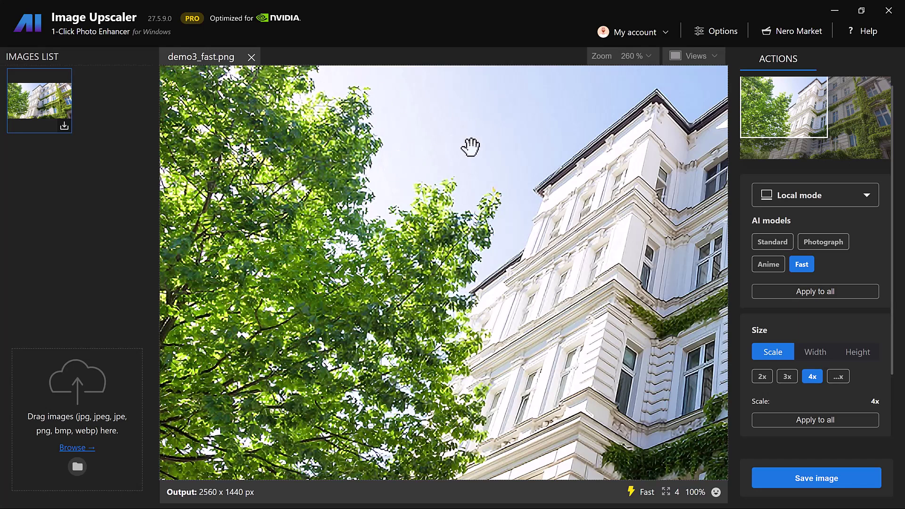
click(632, 58)
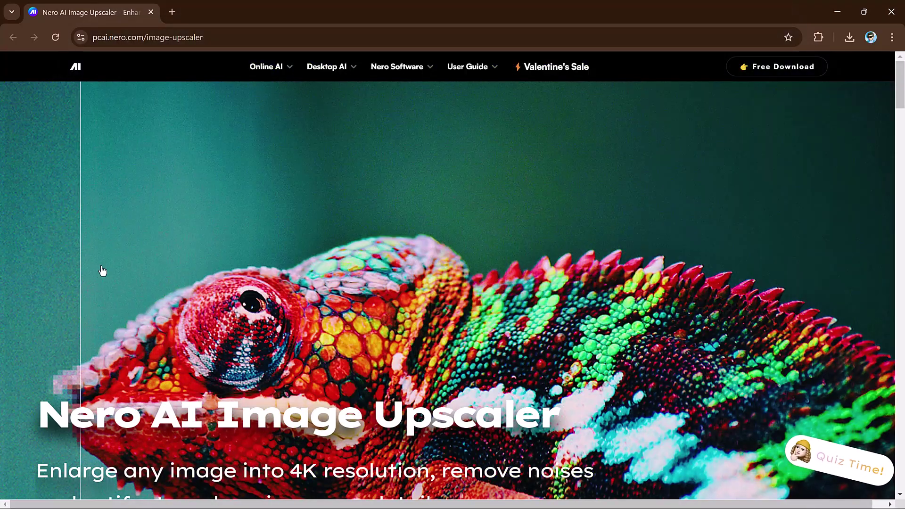
scroll(901, 106, down, 3)
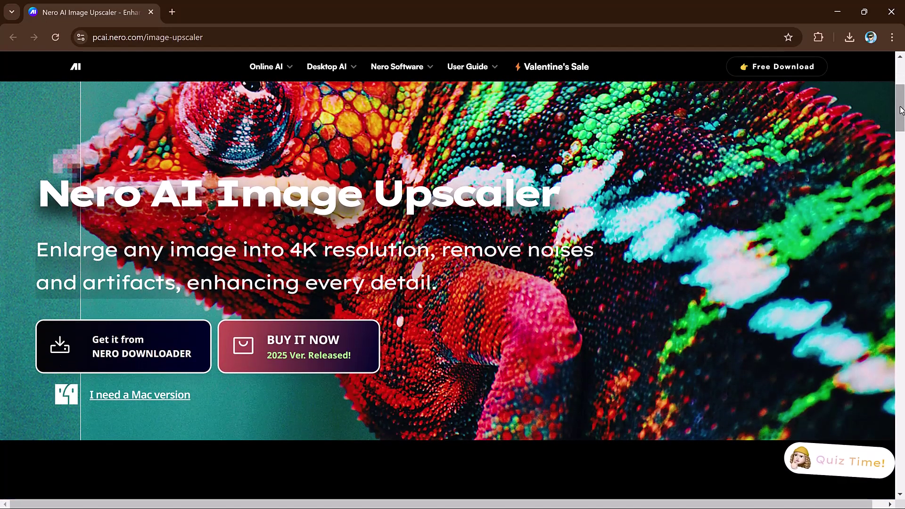
drag(901, 109, 902, 147)
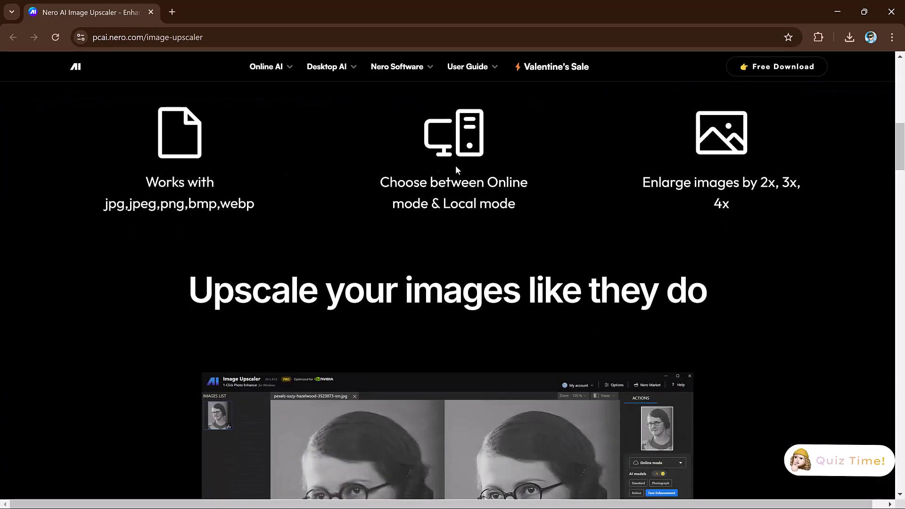
drag(902, 154, 902, 213)
Advance the testimonial carousel to the fourth user testimonial.
click(442, 169)
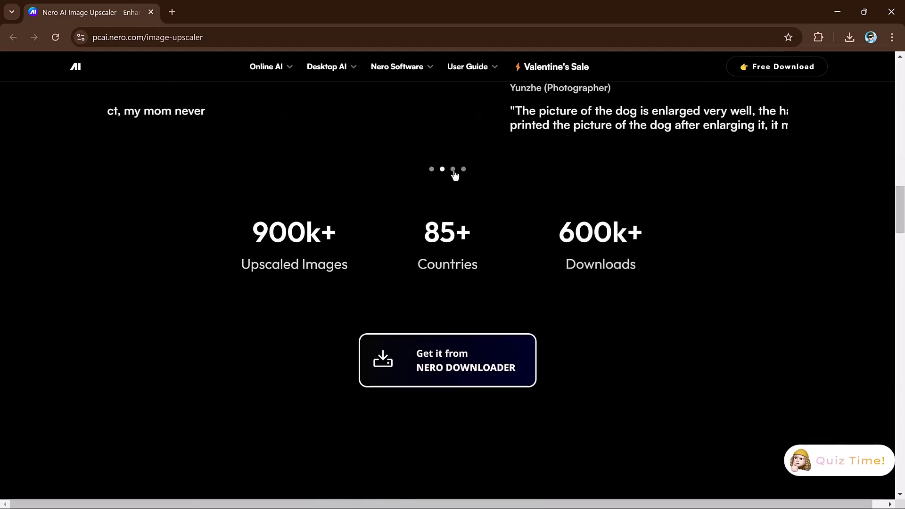
click(453, 169)
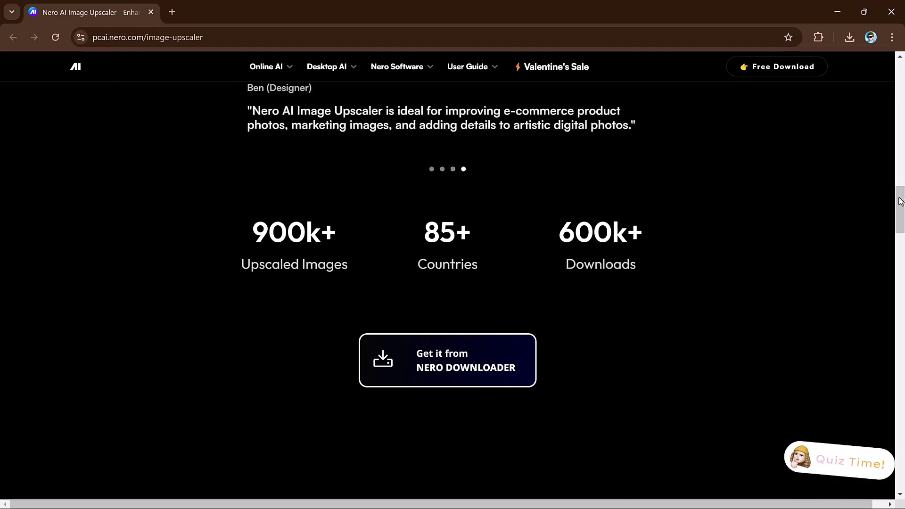